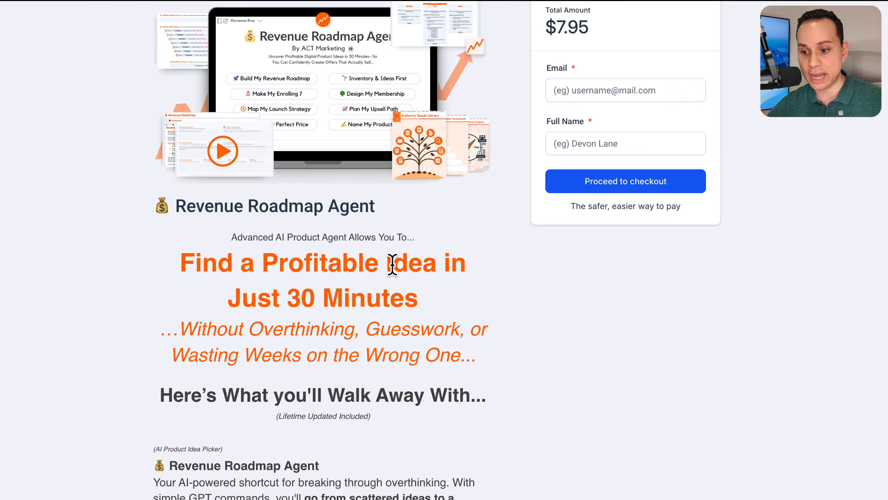
Review the Revenue Roadmap Agent checkout page's product description, from the headline through the Canvas and Launch Pad sections.
scroll(393, 267, down, 9)
scroll(392, 266, down, 10)
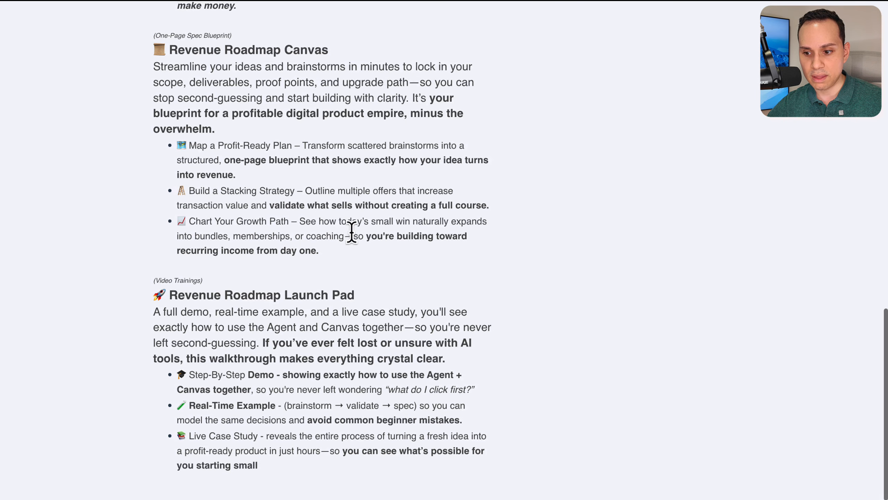
scroll(352, 233, up, 17)
scroll(352, 235, up, 3)
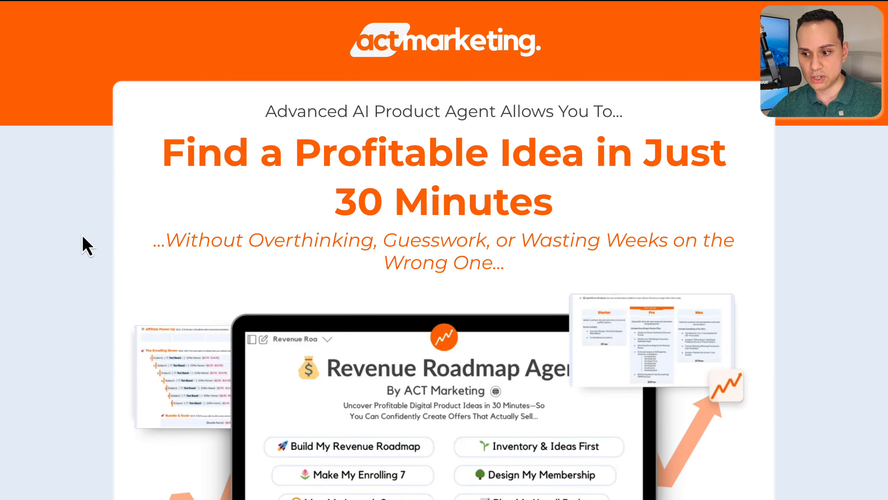
Zoom out the Revenue Roadmap Agent sales page and examine its headline, product mockup and first call to action.
scroll(86, 247, down, 3)
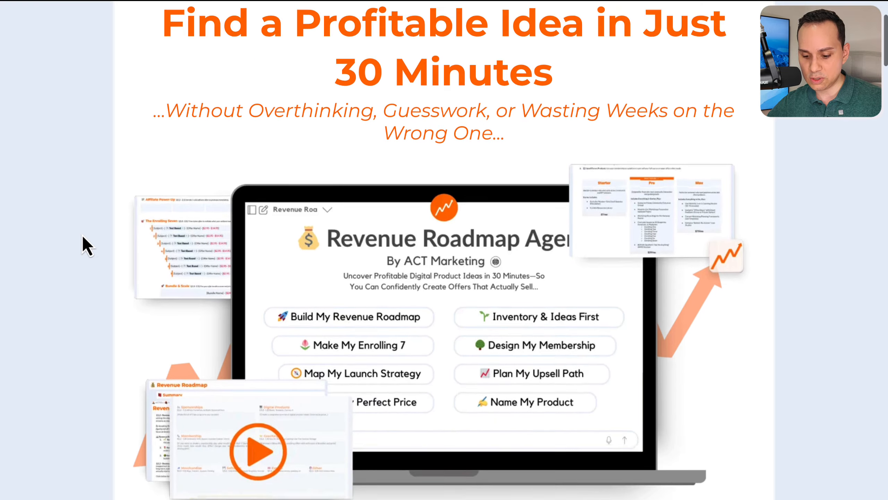
scroll(84, 237, down, 3)
key(ctrl+minus)
key(ctrl+minus)
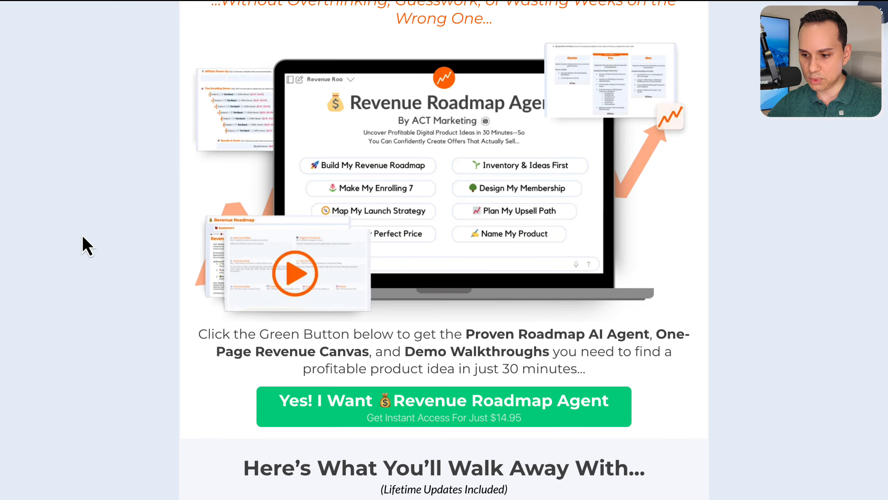
key(ctrl+minus)
scroll(86, 247, up, 4)
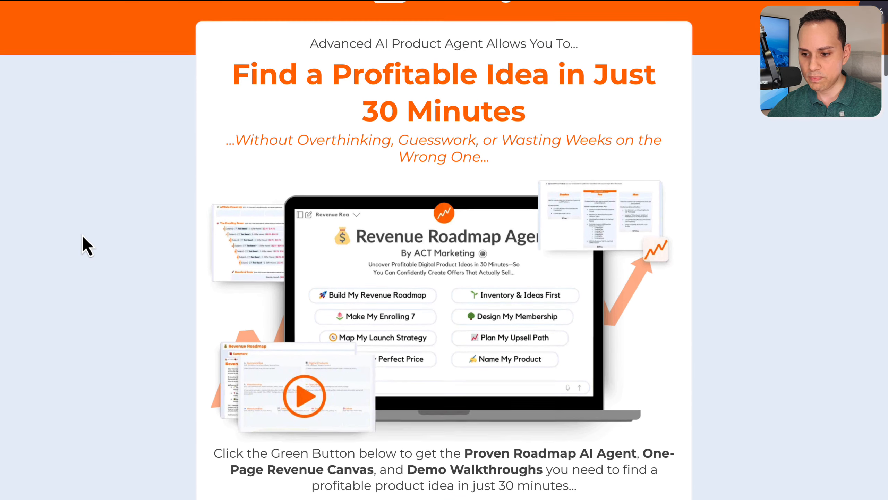
scroll(86, 246, down, 1)
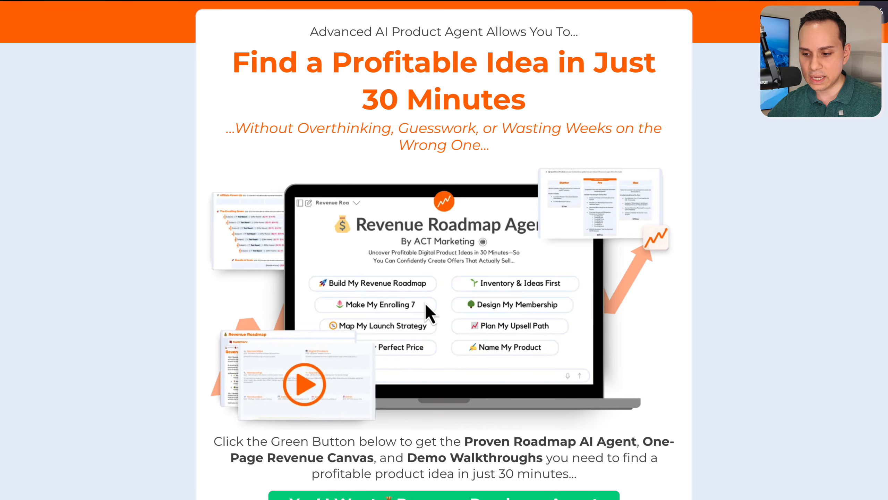
Examine the sales page's deliverables, covering the Agent, Canvas and Launch Pad cards and the price offer below them.
scroll(425, 302, down, 3)
scroll(474, 245, down, 4)
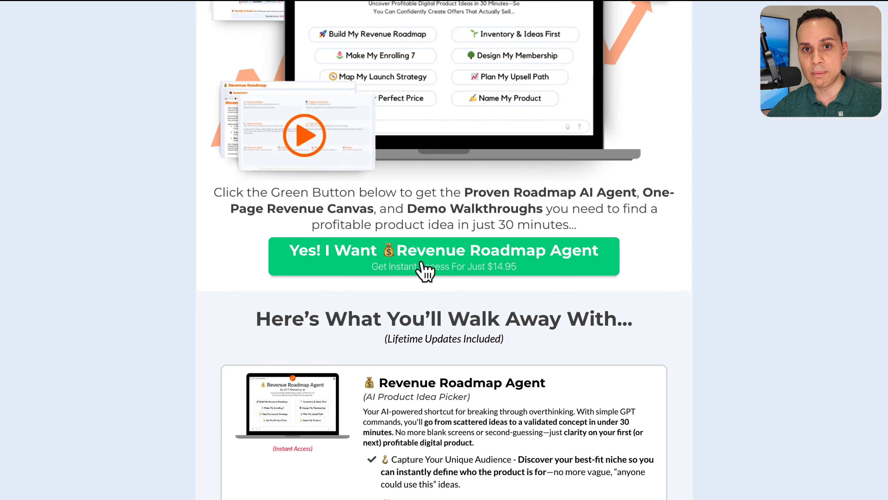
scroll(424, 268, down, 5)
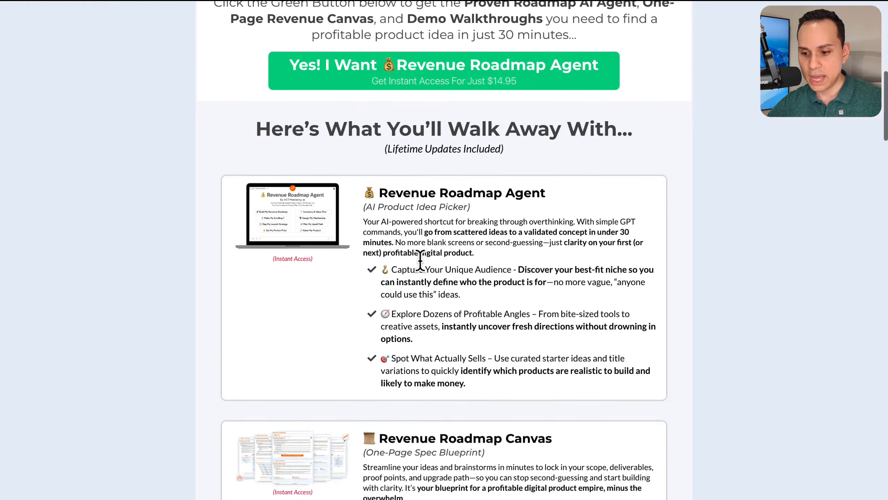
scroll(420, 261, down, 10)
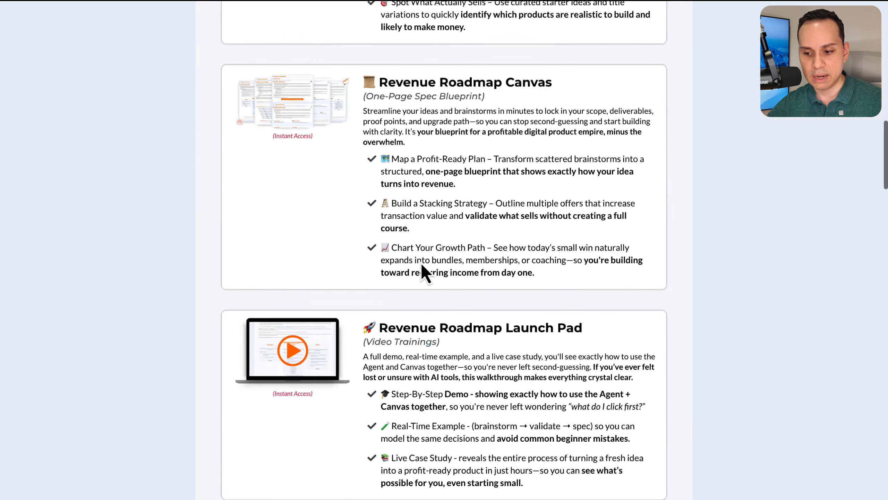
scroll(421, 265, down, 9)
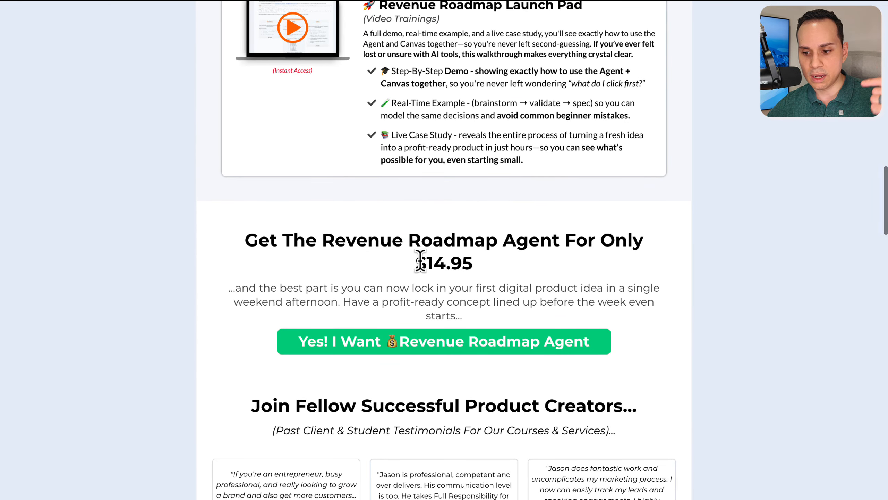
scroll(420, 260, down, 2)
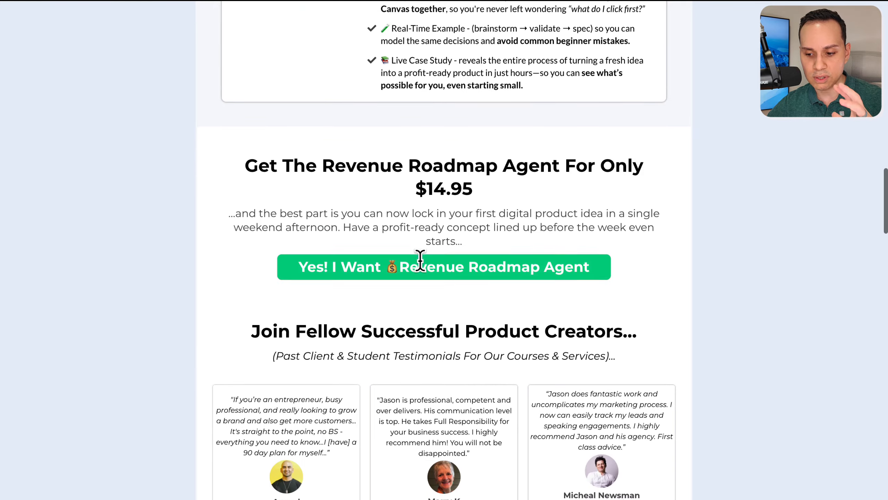
Examine the sales page's testimonials, bonuses, value stack, guarantee, frequently asked questions and closing call to action.
scroll(421, 260, down, 10)
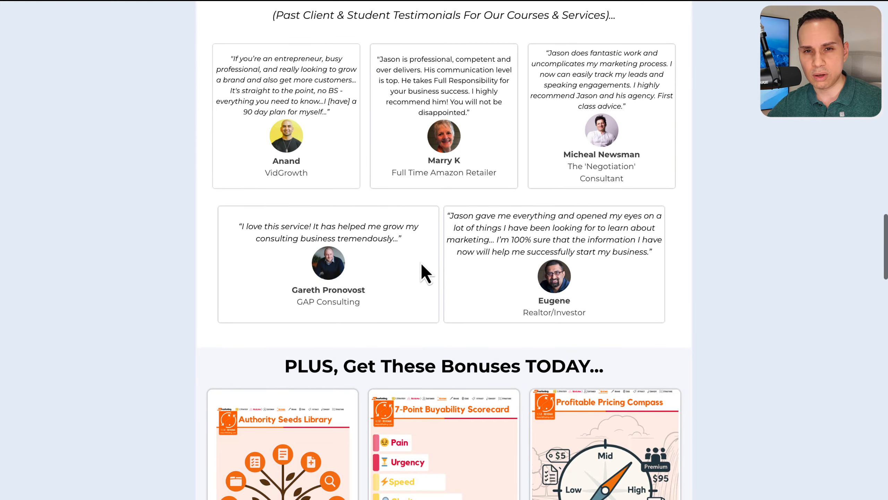
scroll(422, 264, down, 3)
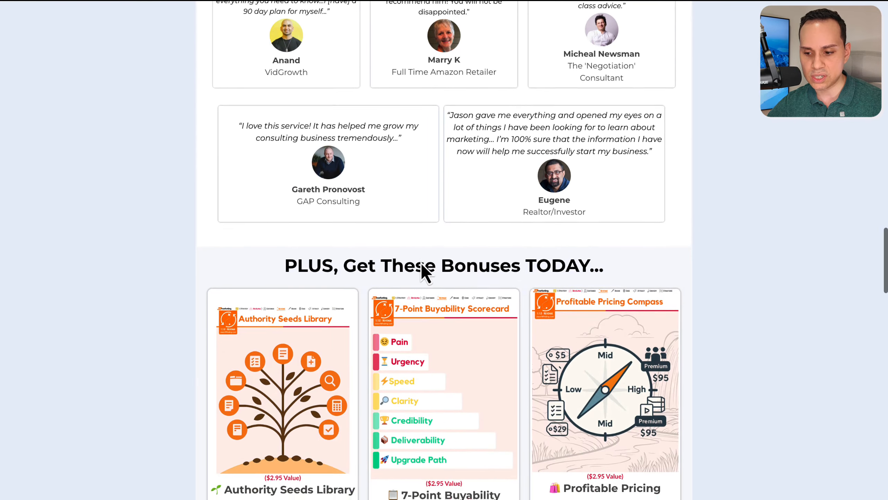
scroll(420, 263, down, 12)
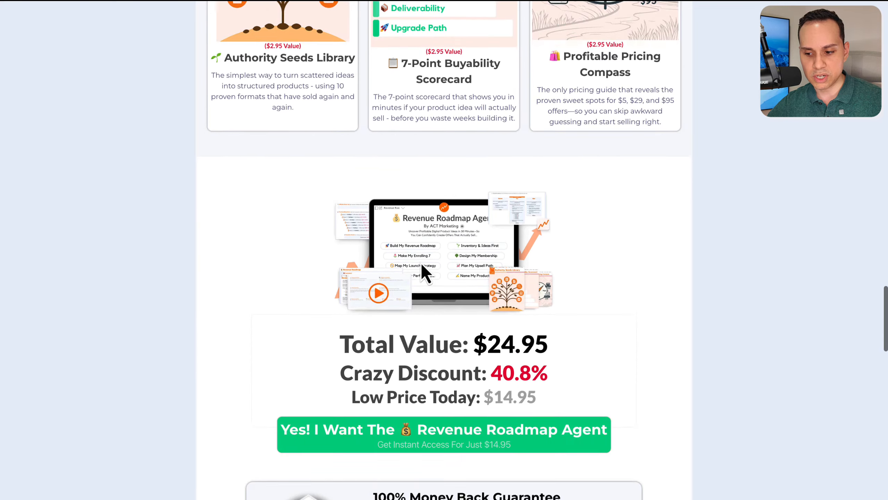
scroll(421, 263, down, 10)
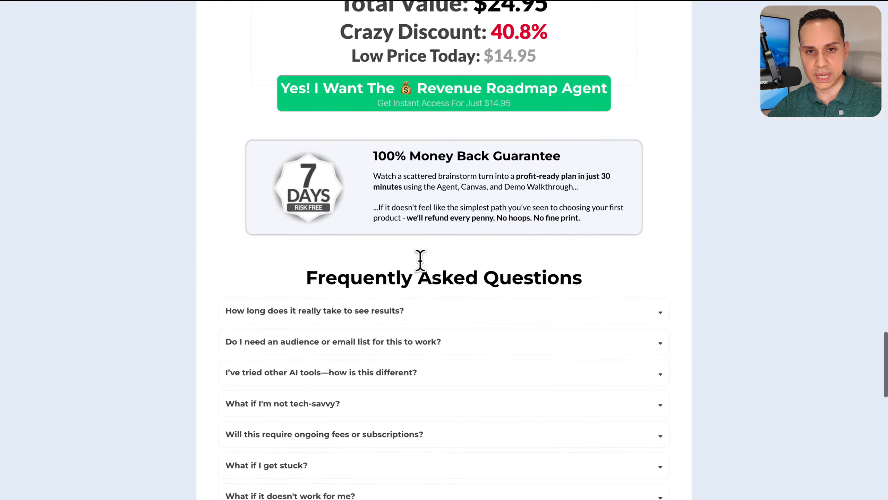
scroll(420, 259, down, 13)
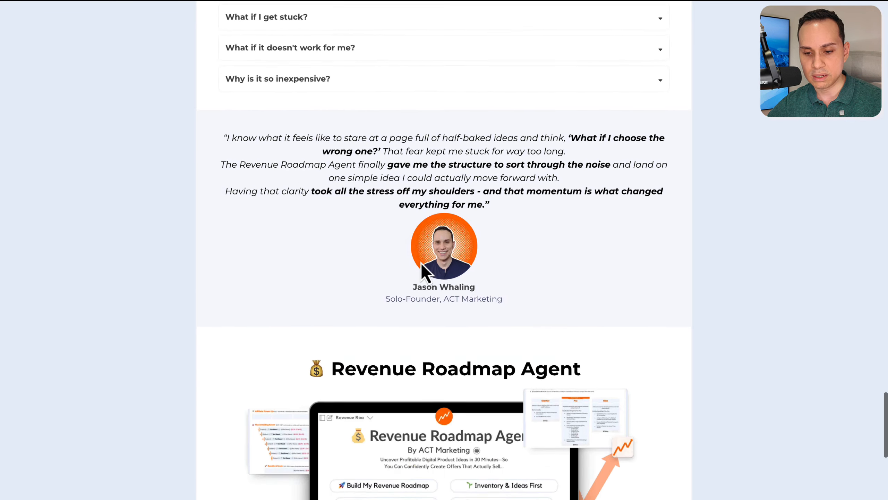
scroll(420, 262, down, 10)
scroll(420, 262, up, 2)
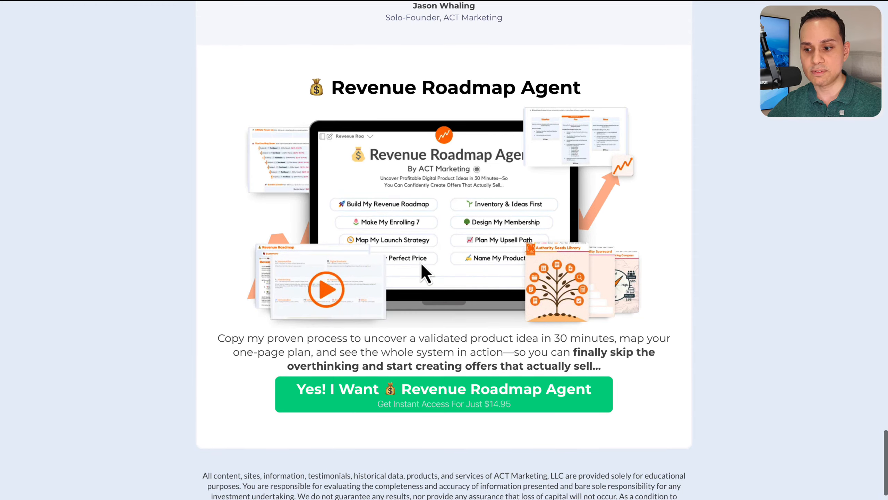
Look back over the sales page from the closing offer to the headline section.
scroll(421, 262, up, 20)
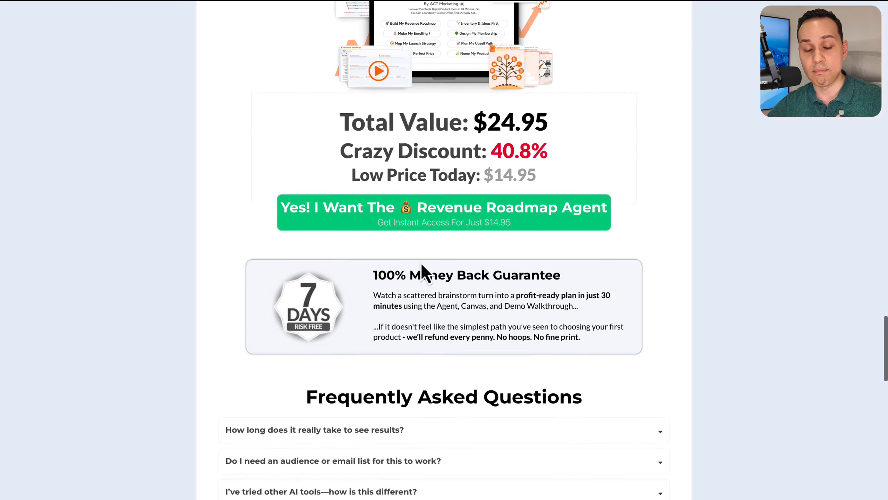
scroll(420, 262, up, 16)
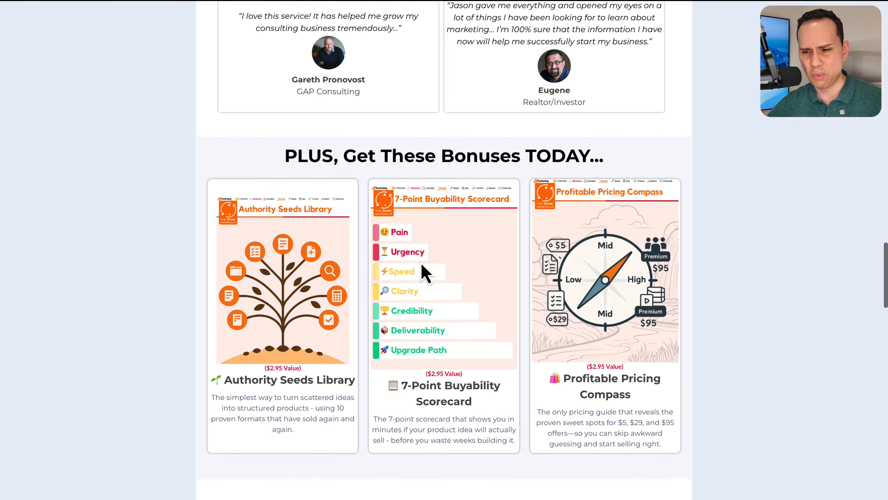
scroll(421, 263, up, 17)
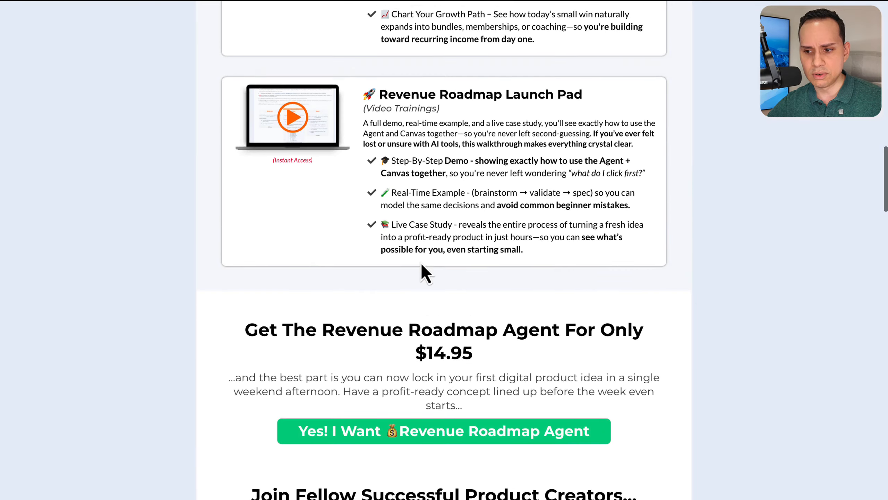
scroll(421, 262, up, 20)
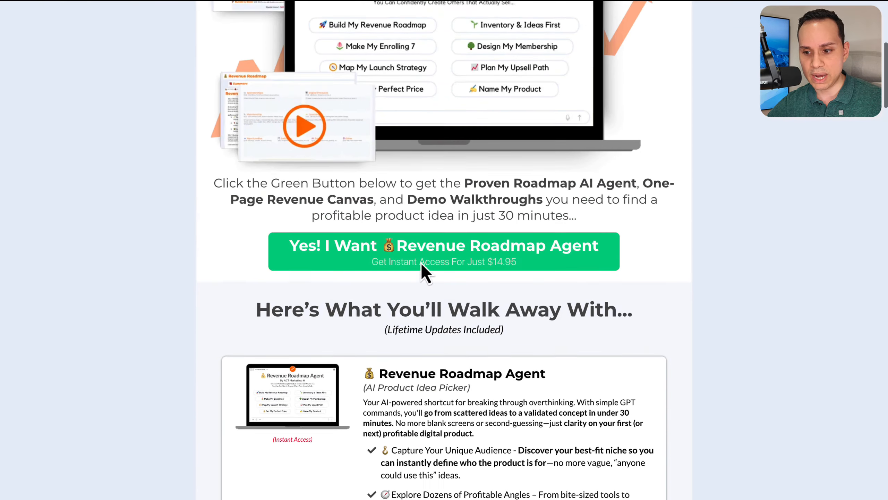
scroll(420, 262, up, 5)
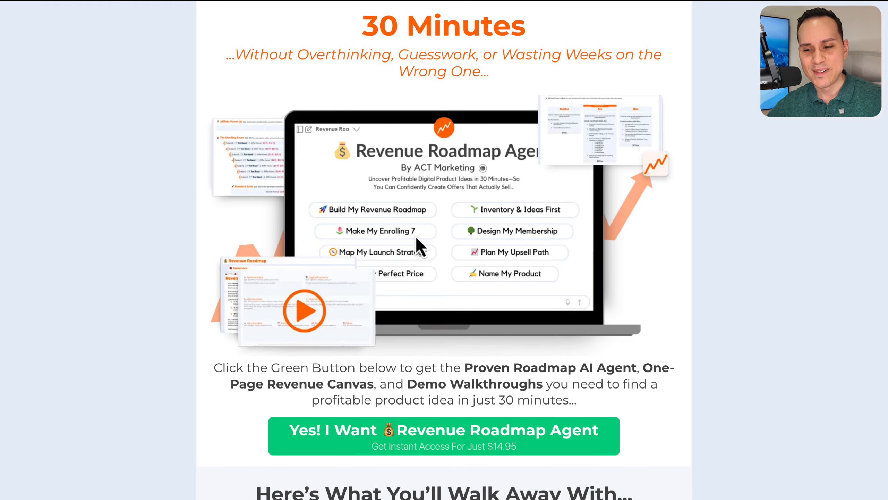
scroll(414, 236, up, 4)
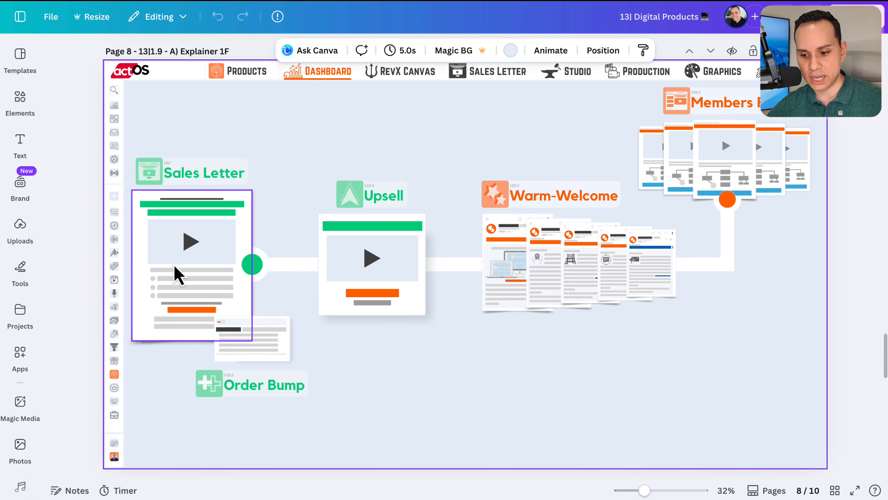
Point out the Order Bump mockup in the Canva funnel diagram and examine the RevAlpha Canvas bump offer in the order form popup.
click(261, 360)
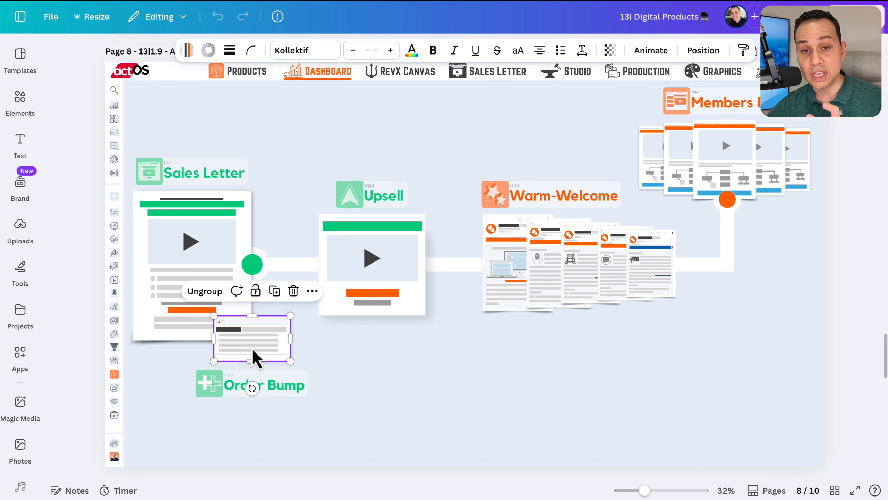
key(Escape)
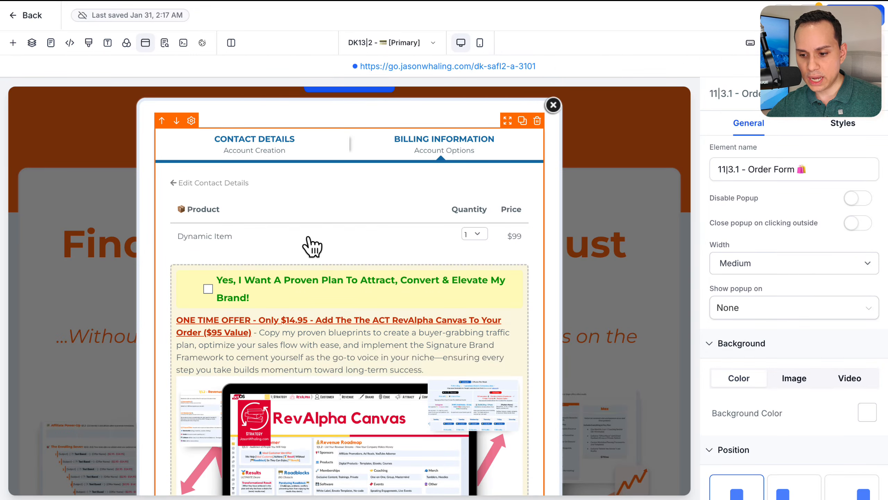
scroll(331, 272, down, 5)
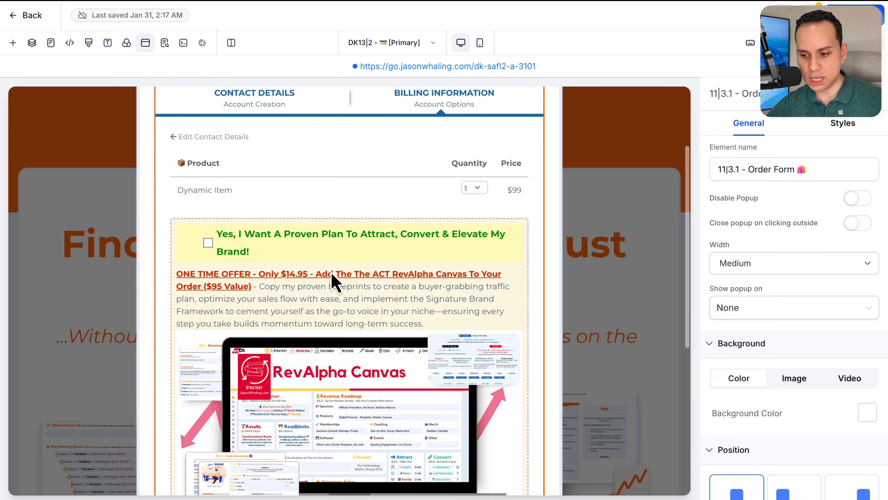
scroll(330, 168, down, 12)
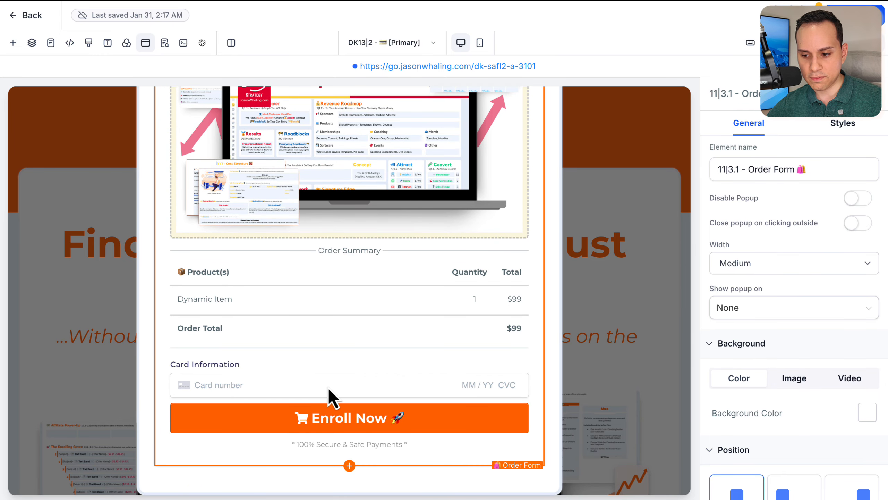
scroll(327, 387, up, 10)
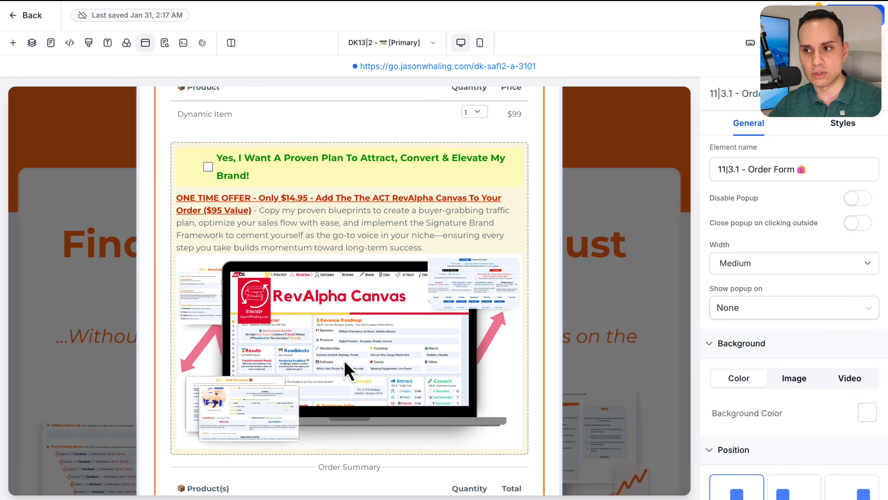
scroll(344, 359, down, 1)
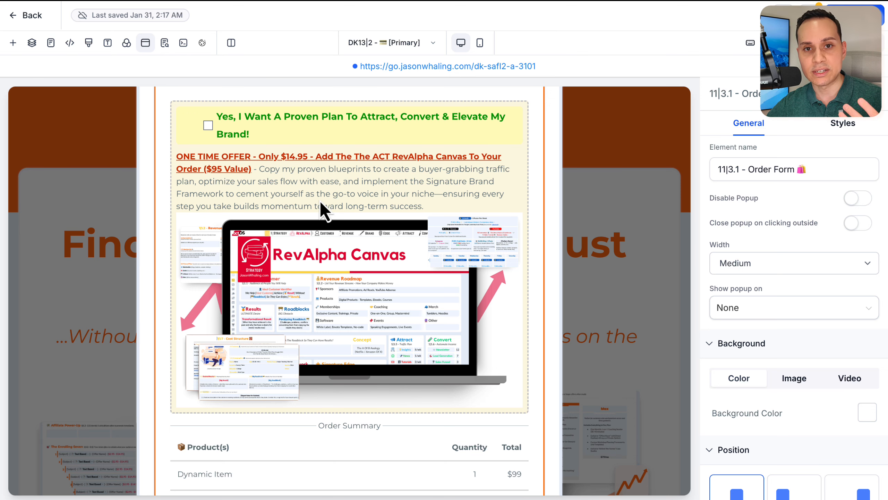
scroll(319, 200, up, 1)
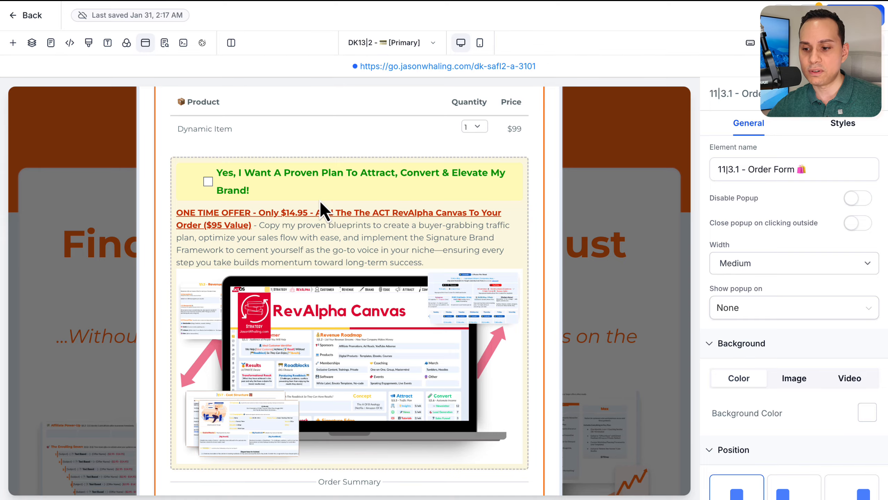
scroll(320, 202, down, 1)
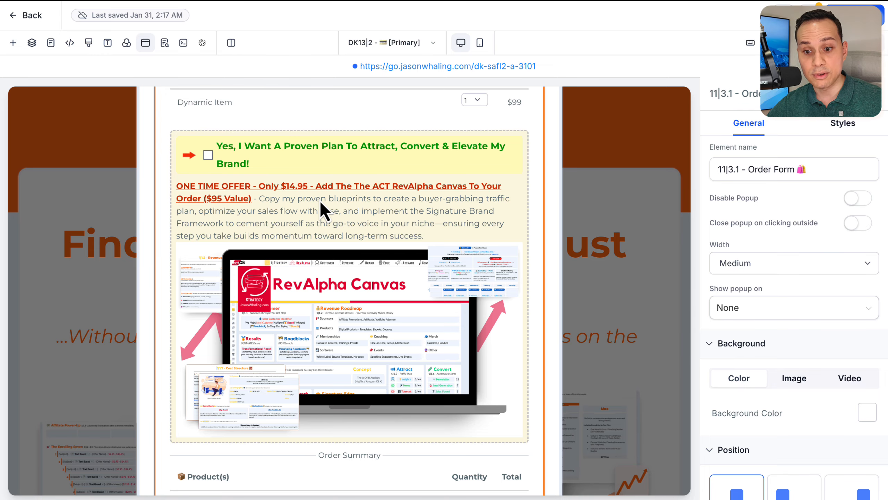
scroll(320, 202, down, 1)
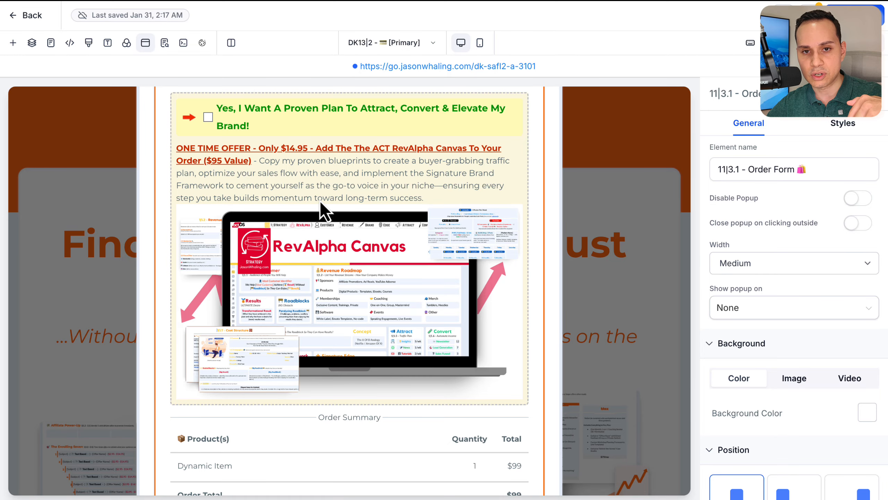
scroll(320, 202, up, 1)
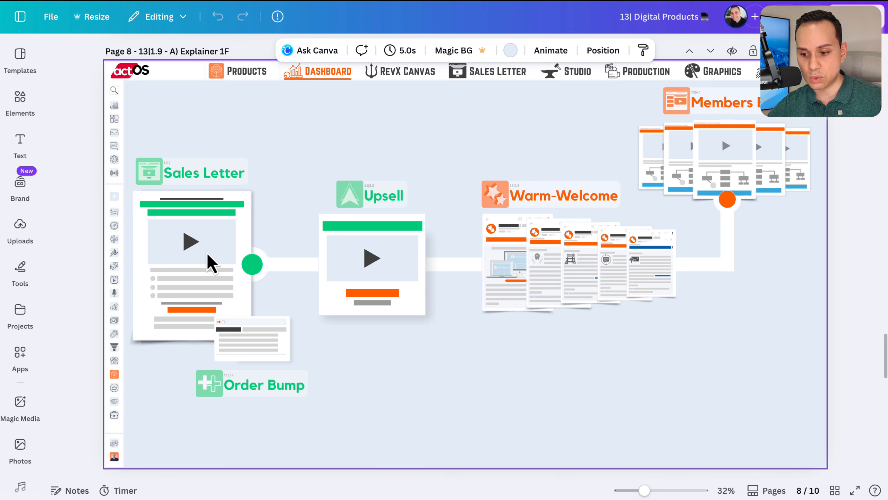
Move from the order form popup's bump offer to the upsell page and highlight its "WAIT! Your Order Is Still In Progress..." line.
click(383, 298)
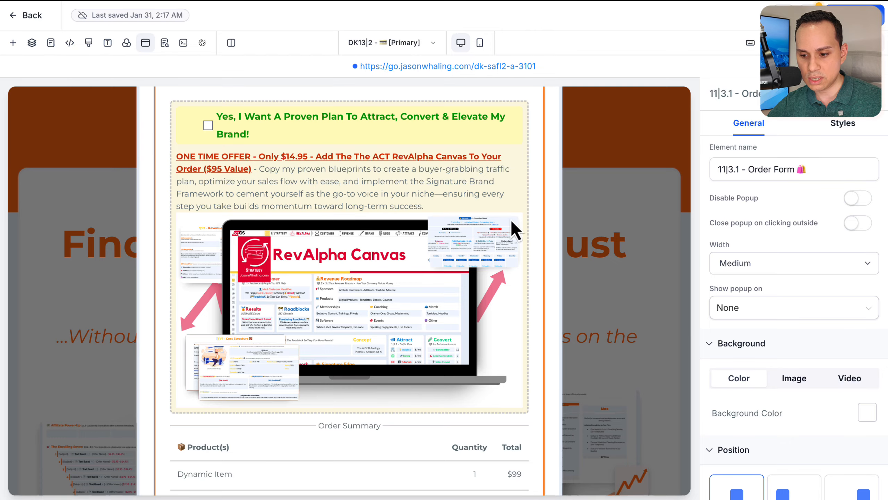
scroll(331, 319, down, 5)
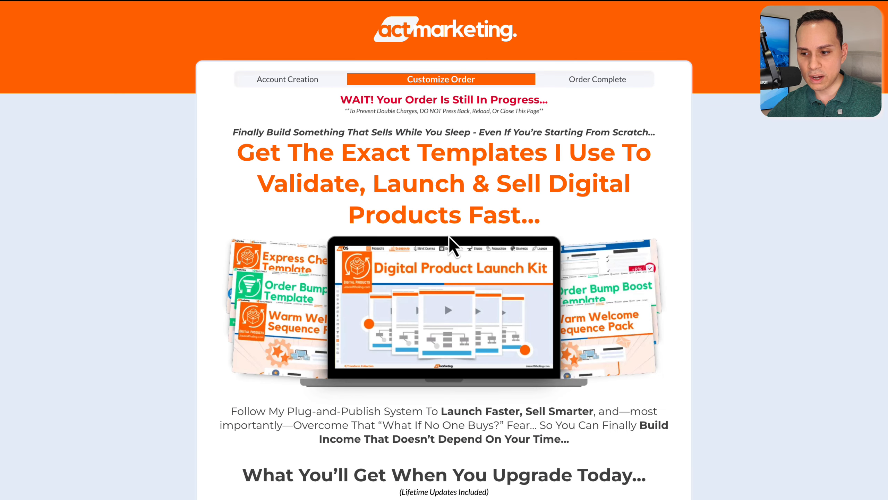
scroll(452, 242, down, 1)
drag(336, 86, 720, 96)
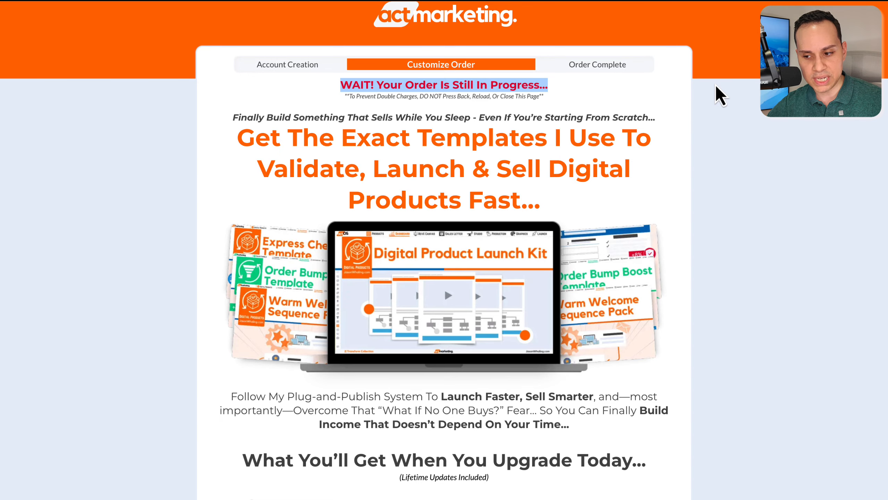
click(521, 181)
Examine the upsell page's deliverables, guarantee and price offer, and highlight the Low Price line above the Launch Kit order button.
scroll(529, 228, down, 7)
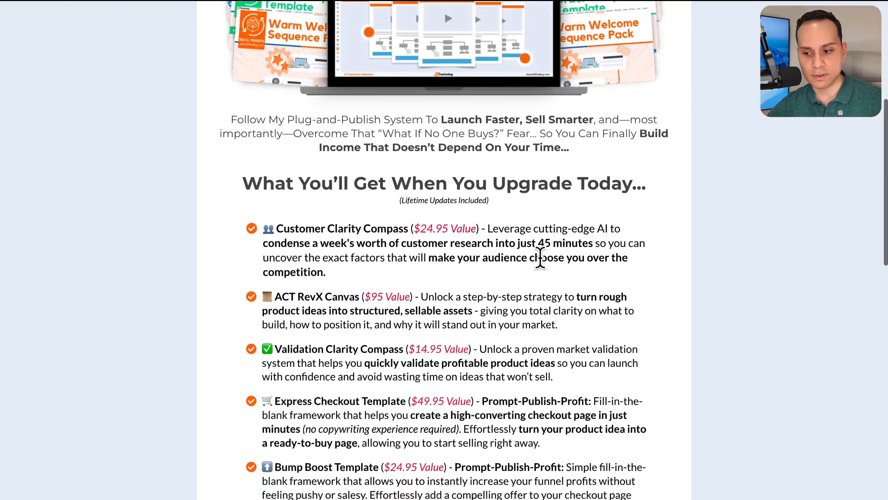
scroll(540, 259, down, 11)
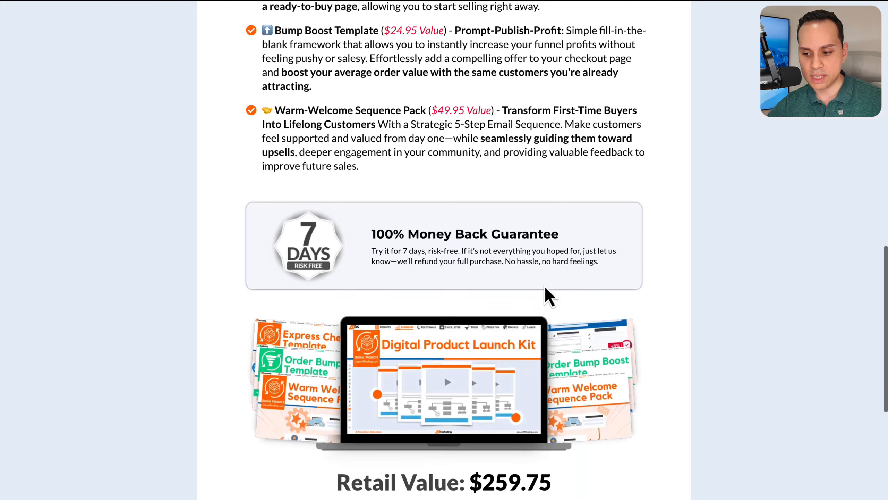
scroll(544, 285, down, 5)
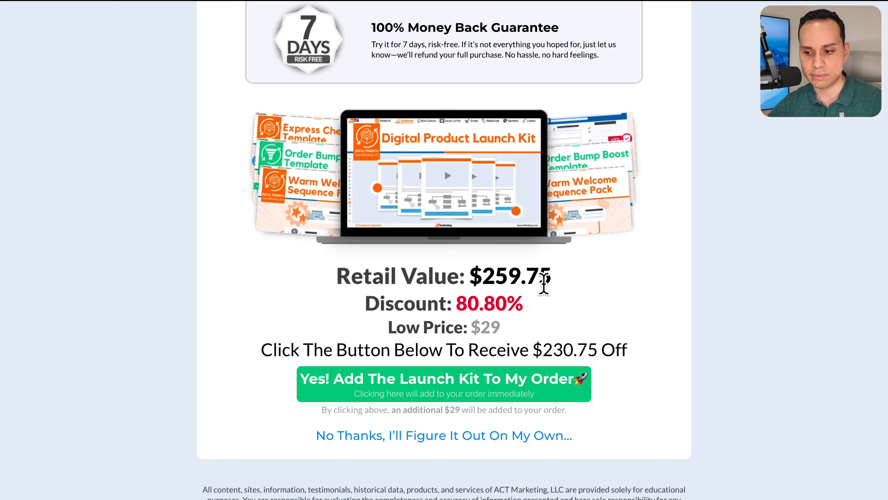
scroll(544, 284, up, 2)
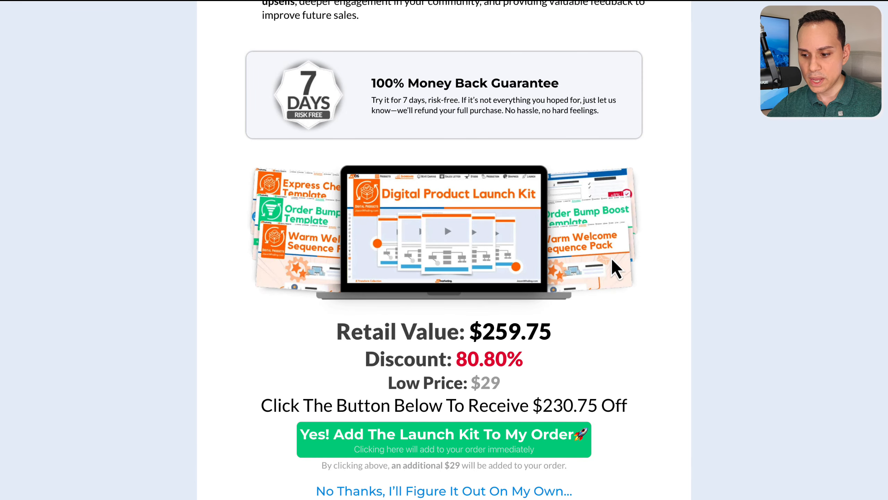
scroll(615, 267, down, 3)
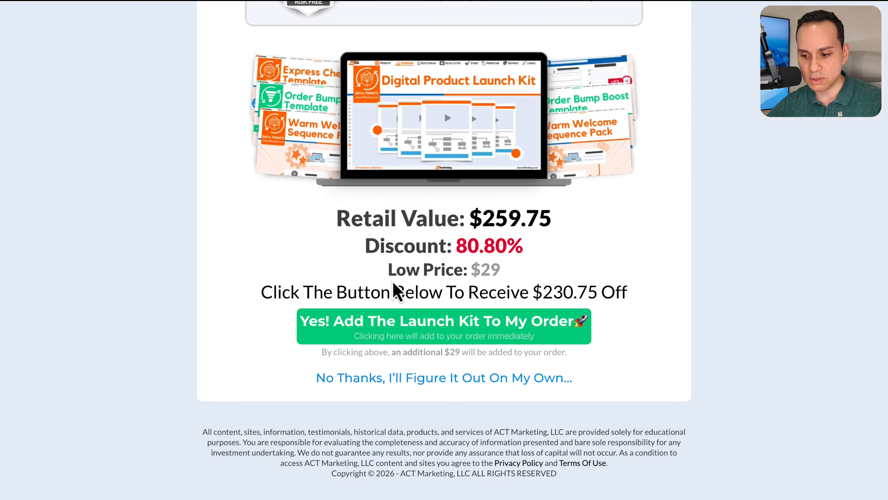
drag(381, 279, 580, 280)
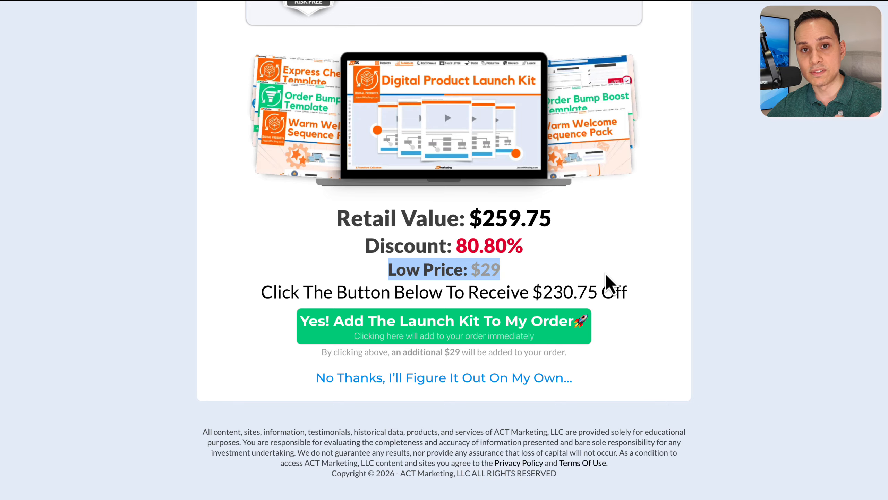